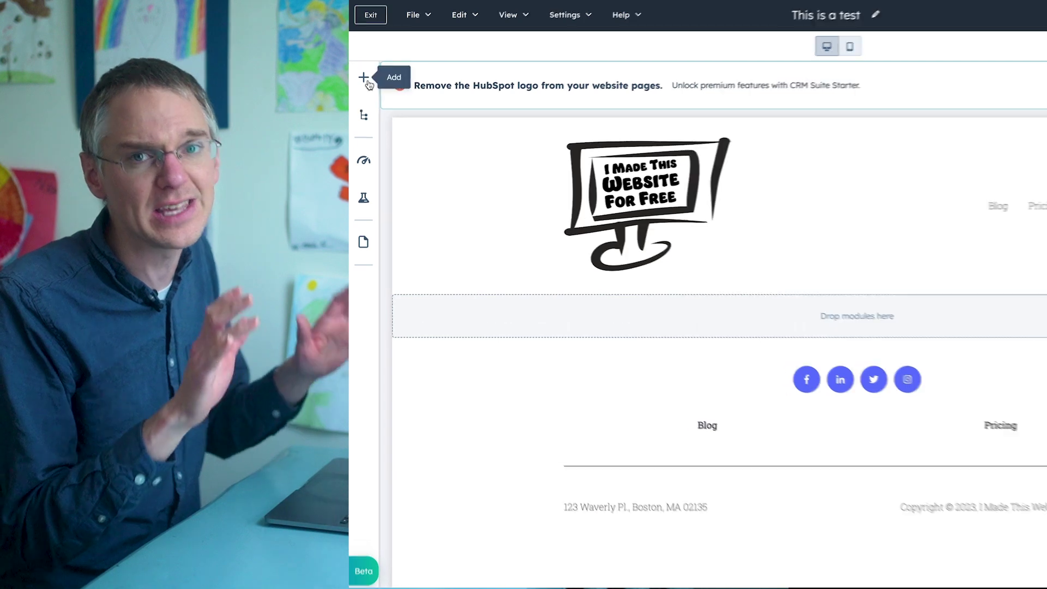
- Drop a Theme Accordion module below the page header and view the page-creation options
click(367, 83)
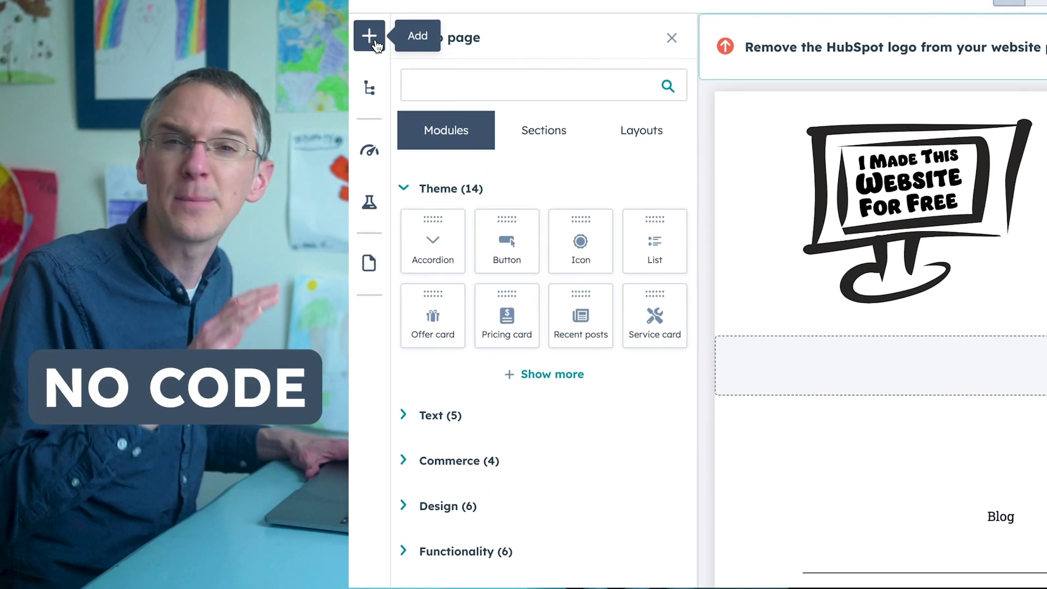
scroll(532, 534, down, 3)
scroll(532, 536, up, 3)
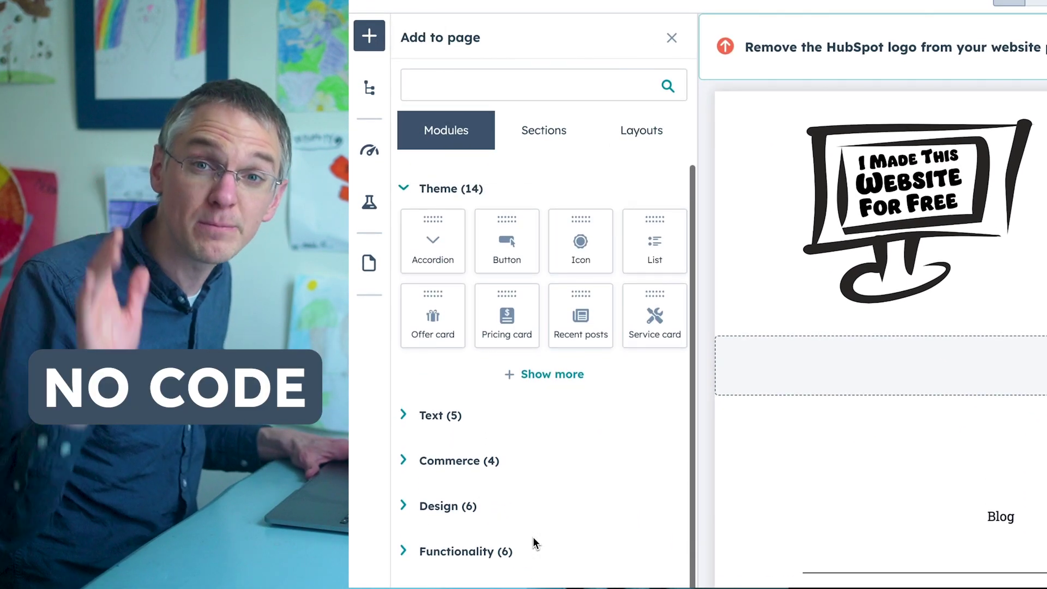
drag(435, 256, 1036, 367)
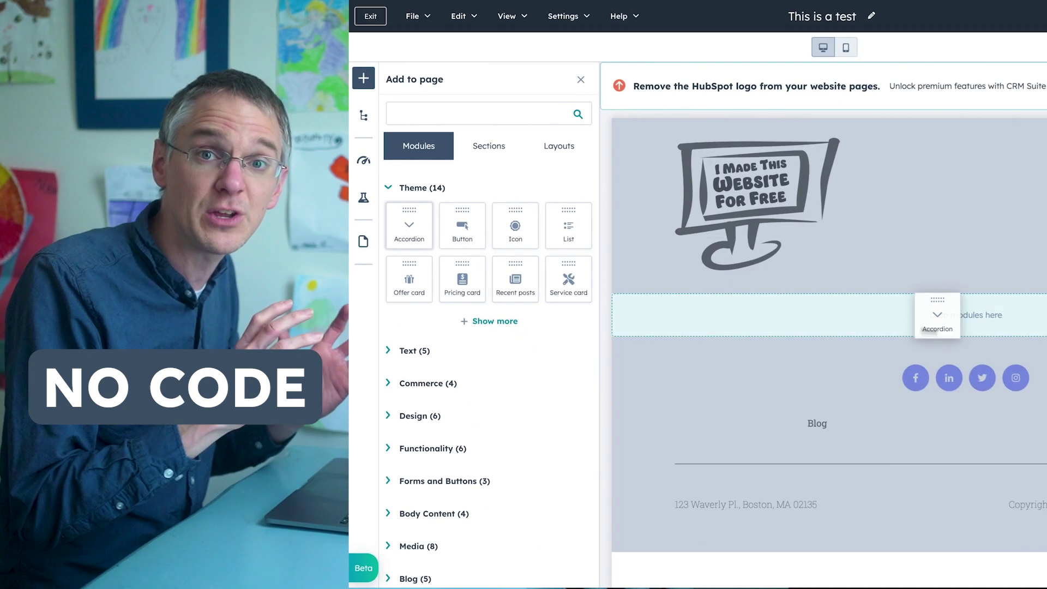
mouse_move(937, 315)
mouse_down()
mouse_move(955, 305)
mouse_move(954, 323)
mouse_up()
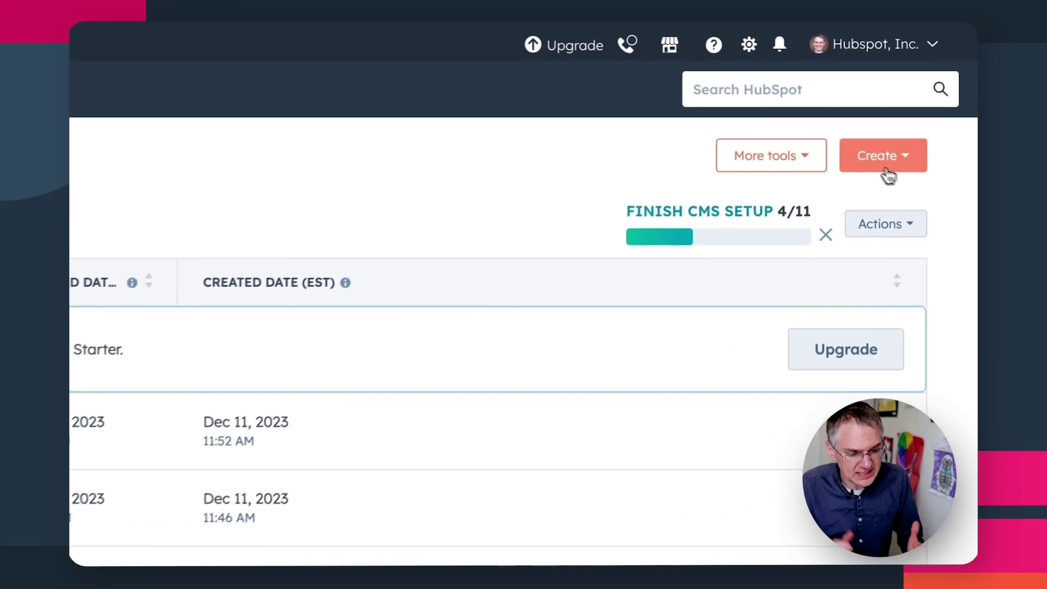
click(899, 175)
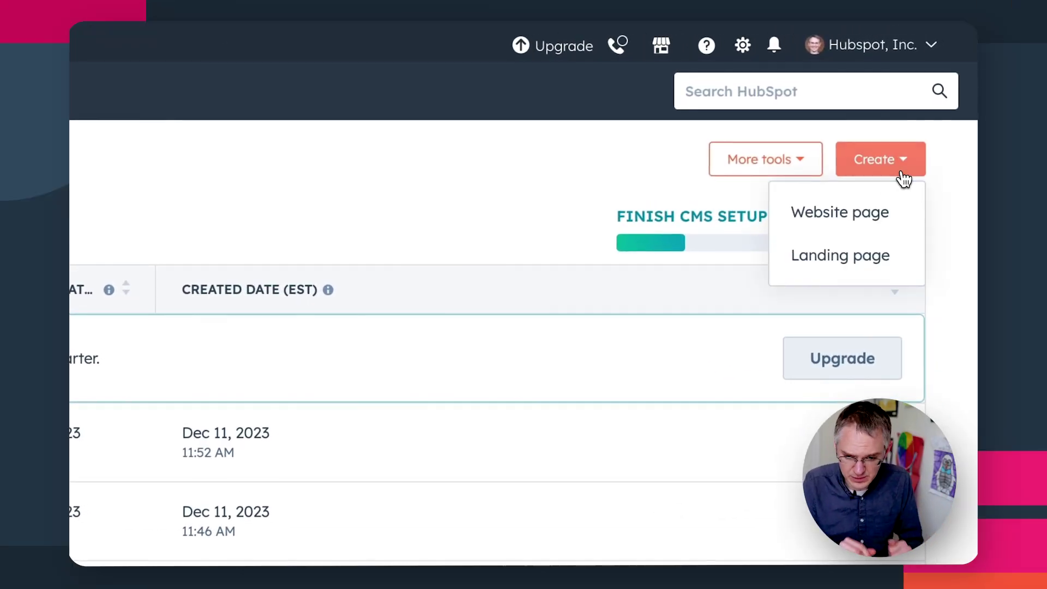
- Create a website page named 'This is a test' from the Blank template
click(871, 217)
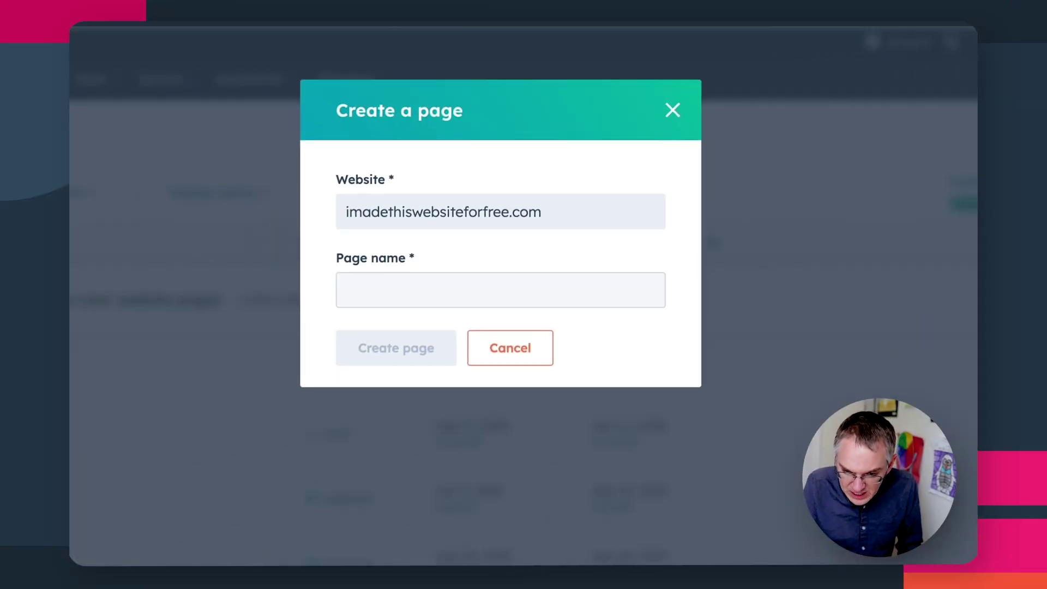
click(484, 293)
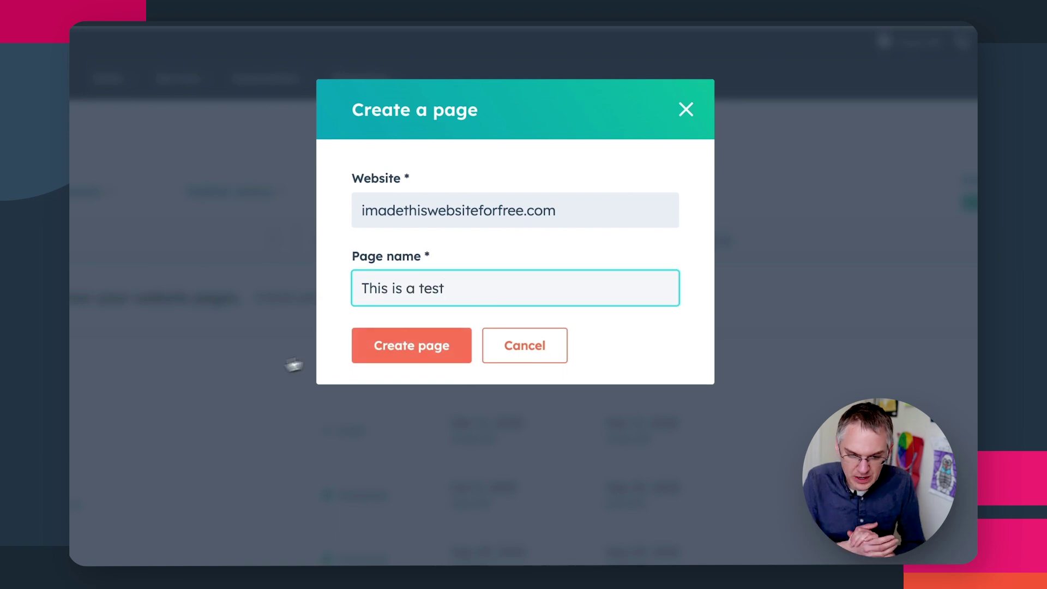
click(403, 344)
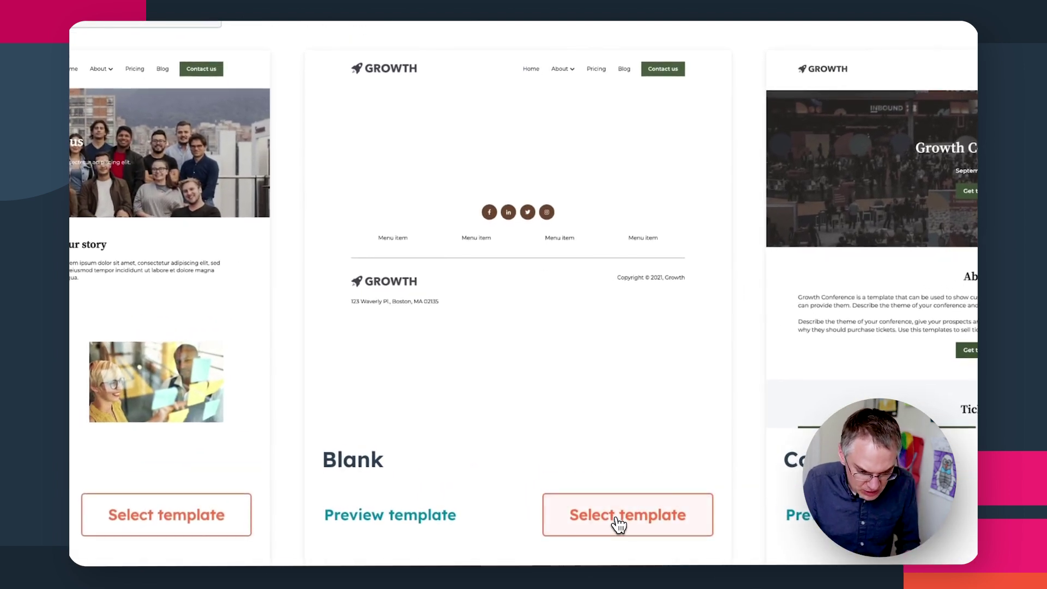
click(619, 522)
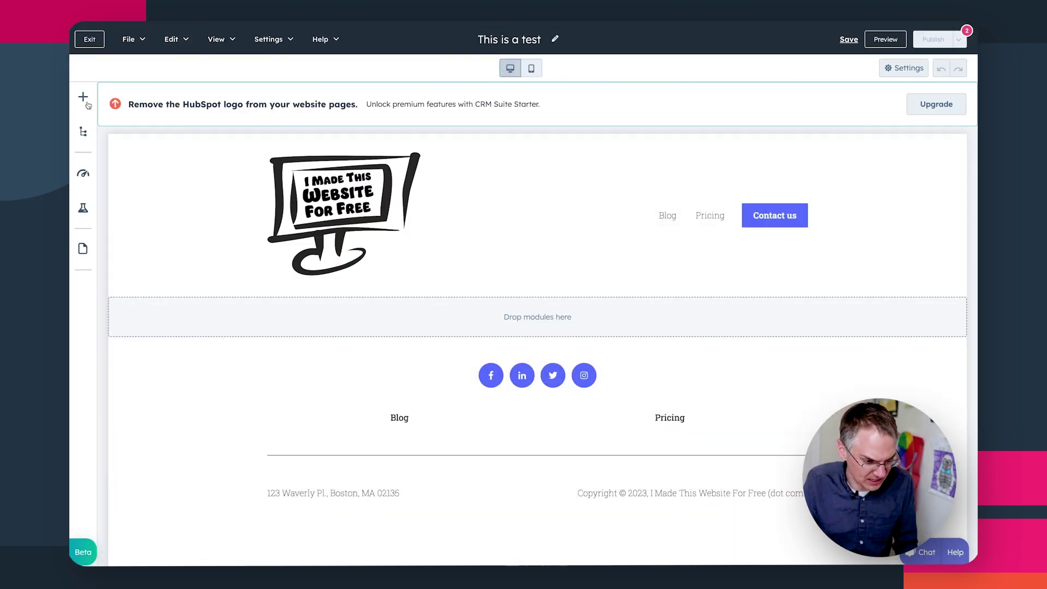
- Add an Accordion module below the new page's header
click(85, 100)
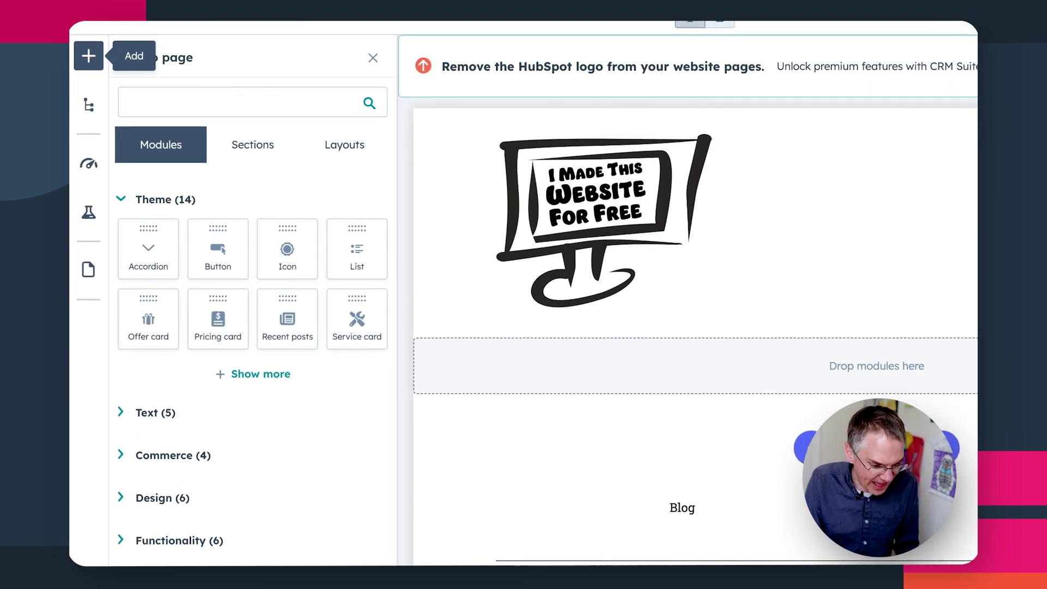
scroll(243, 531, down, 2)
scroll(243, 532, up, 2)
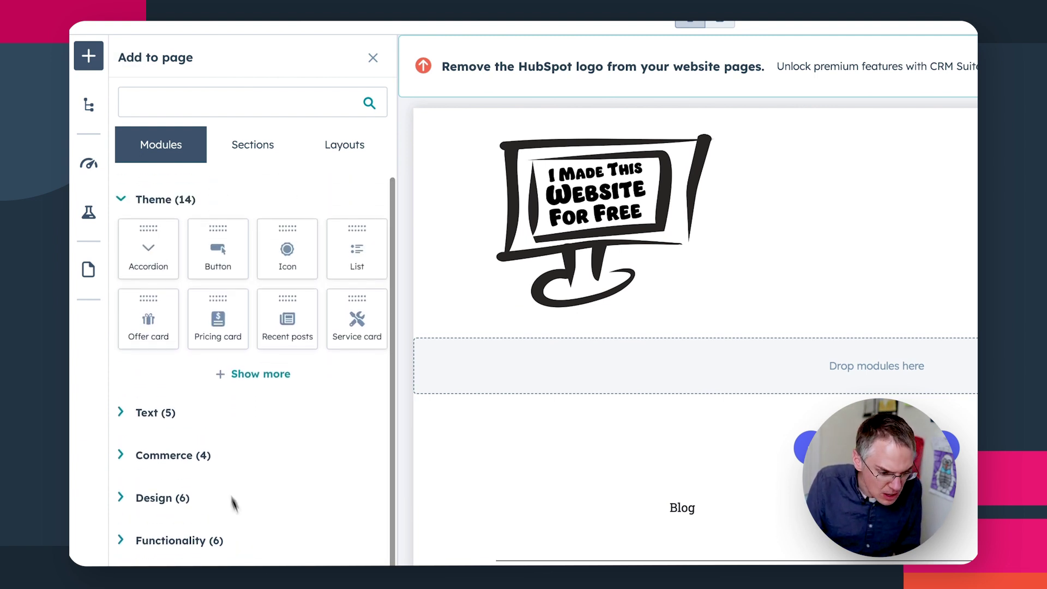
drag(155, 285, 872, 379)
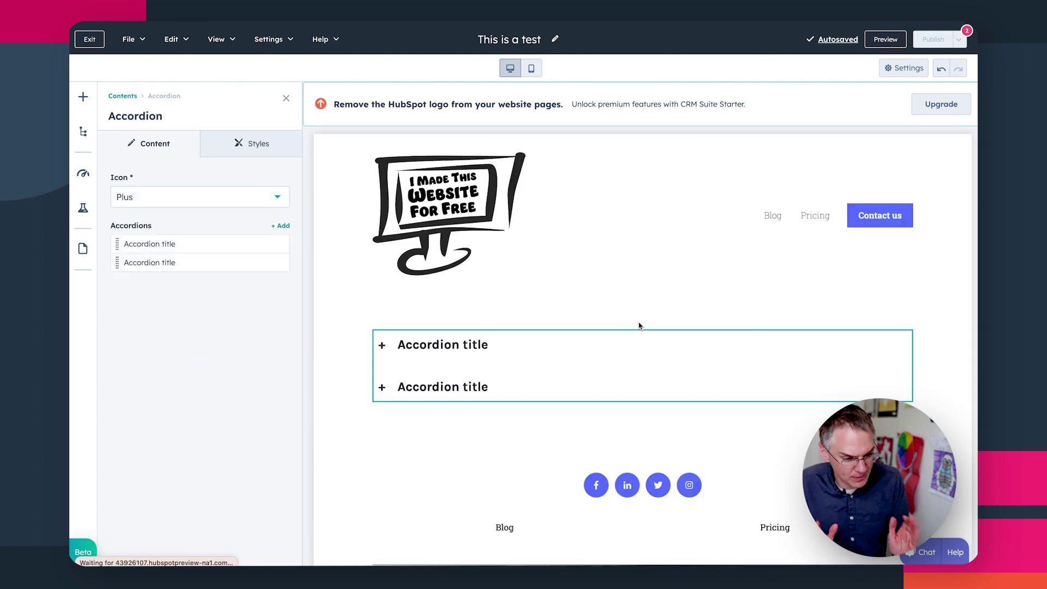
- Retitle the accordion items Our History and Our Purpose, checking the 1892 founding text
click(381, 345)
click(383, 346)
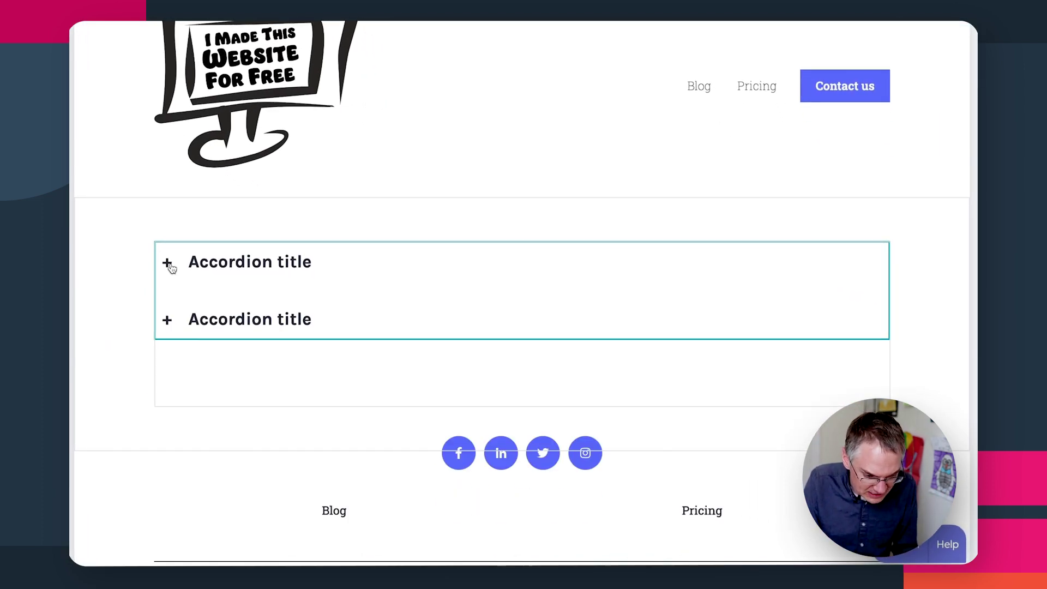
click(313, 287)
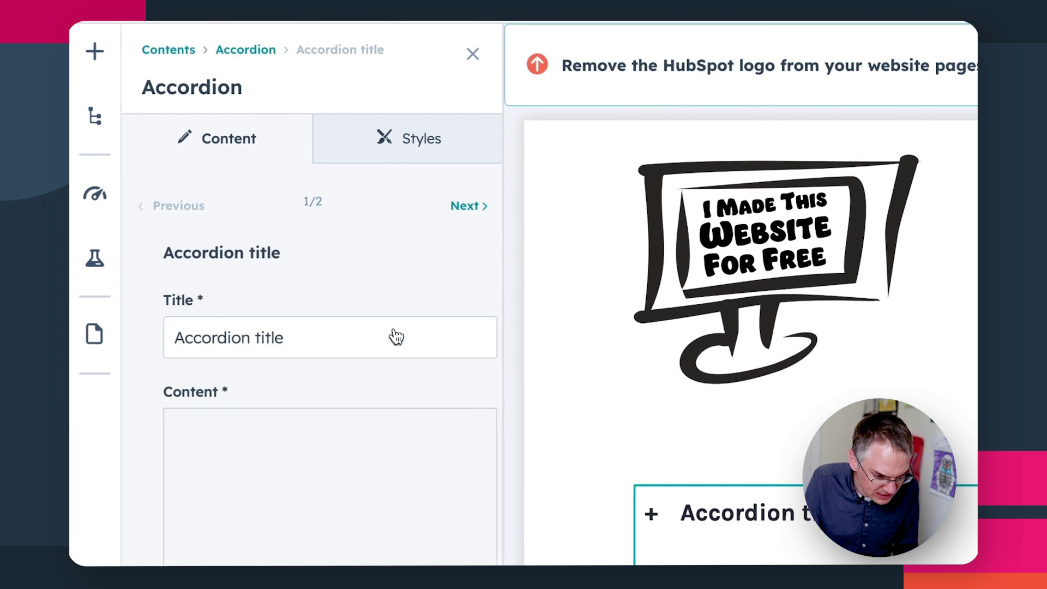
triple_click(285, 341)
text(Our Purp)
text(ose)
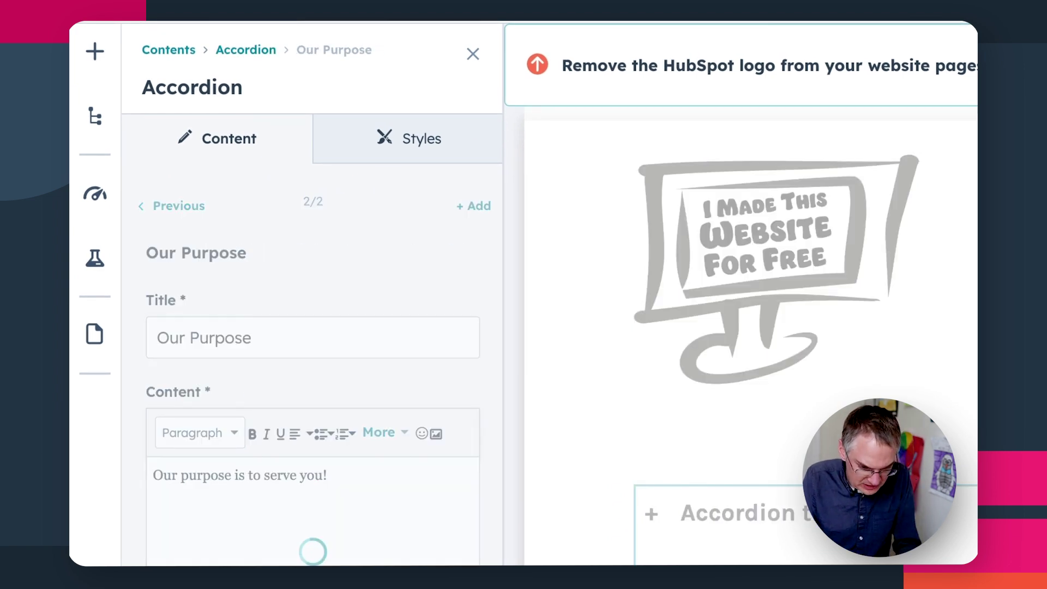
click(384, 346)
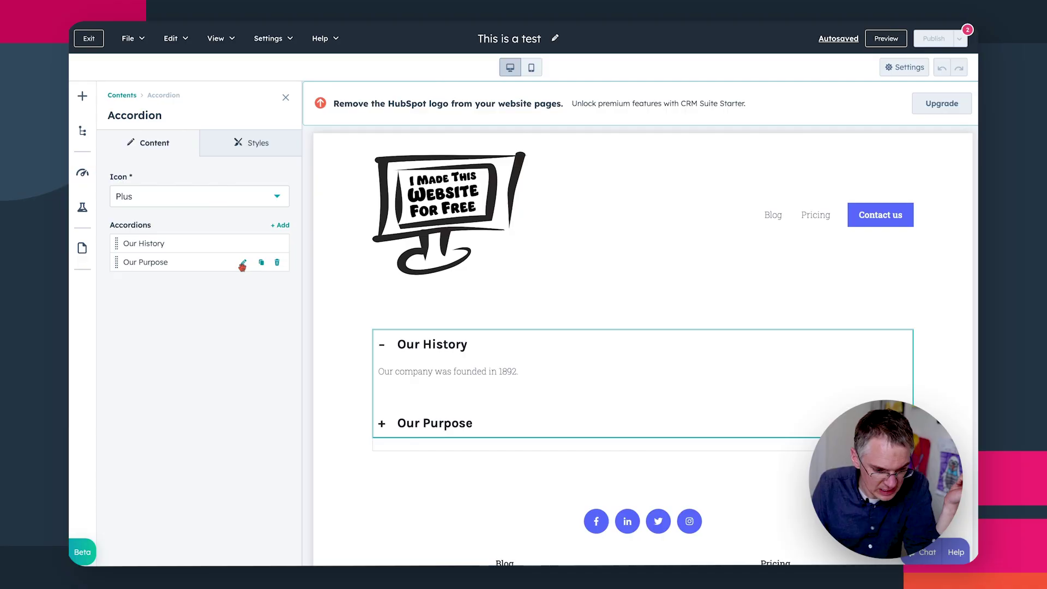
click(244, 266)
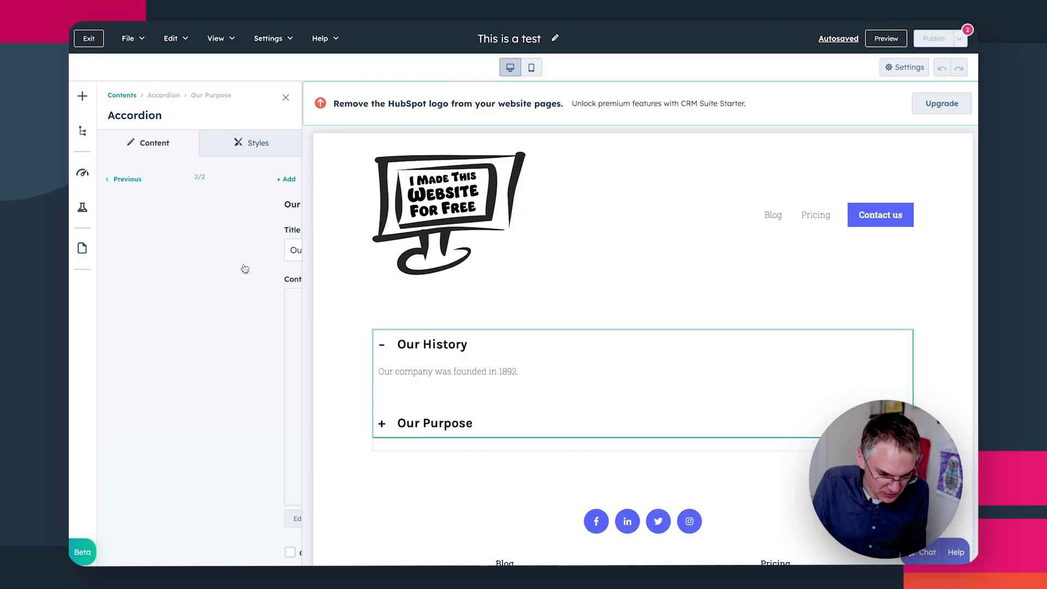
- Preview AI tone options for 'Our purpose is to serve you!' without changes, then exit the editor
drag(187, 324, 91, 327)
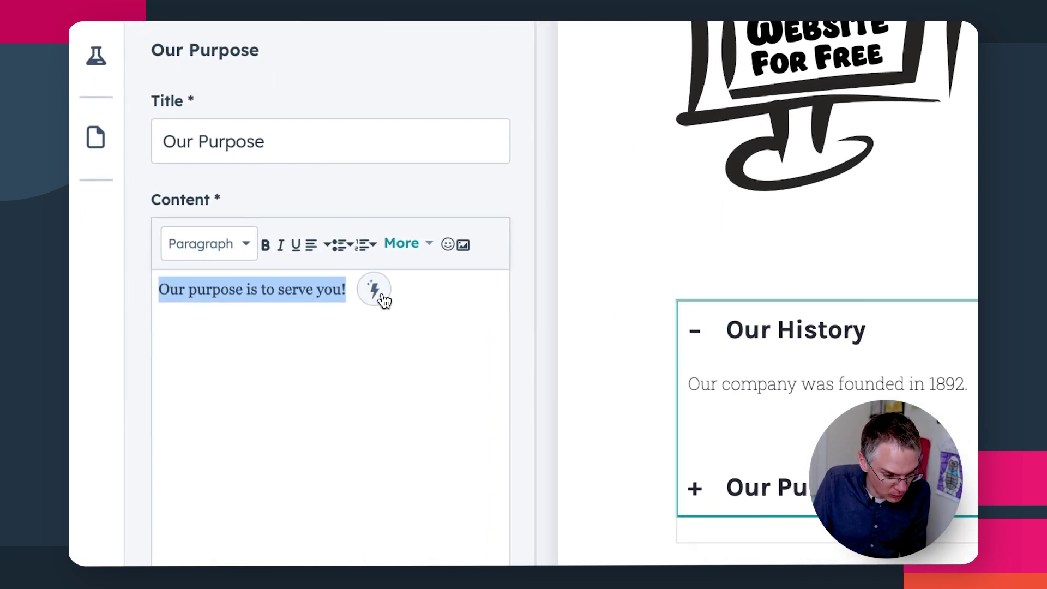
click(382, 297)
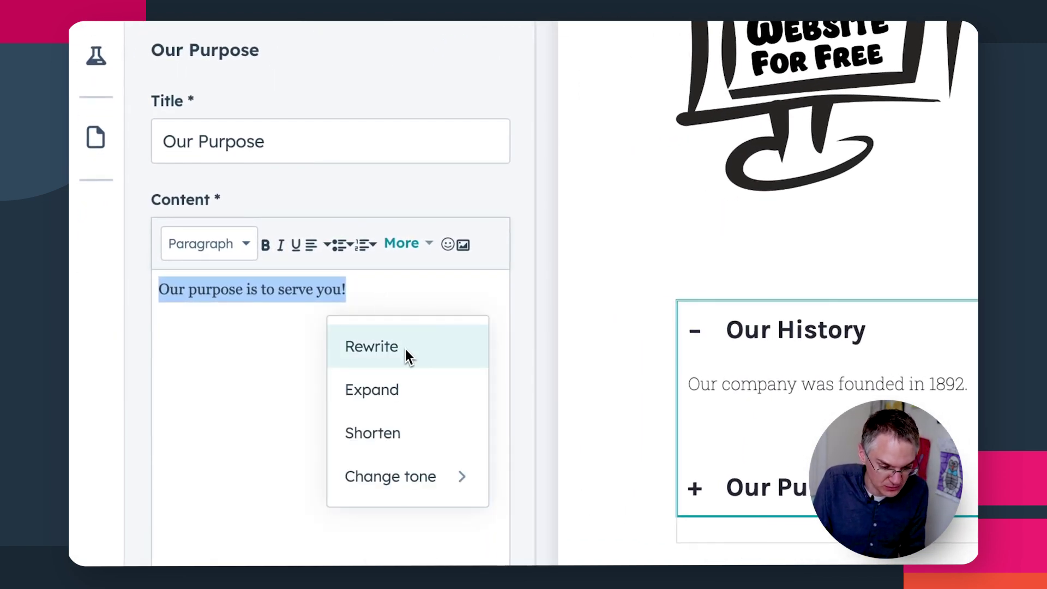
mouse_move(414, 479)
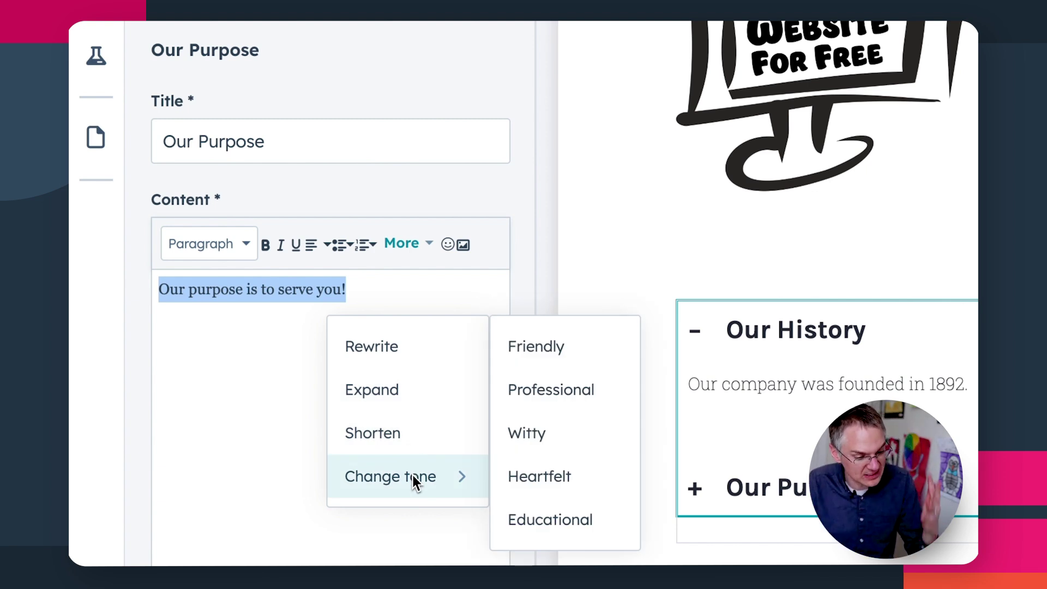
click(256, 411)
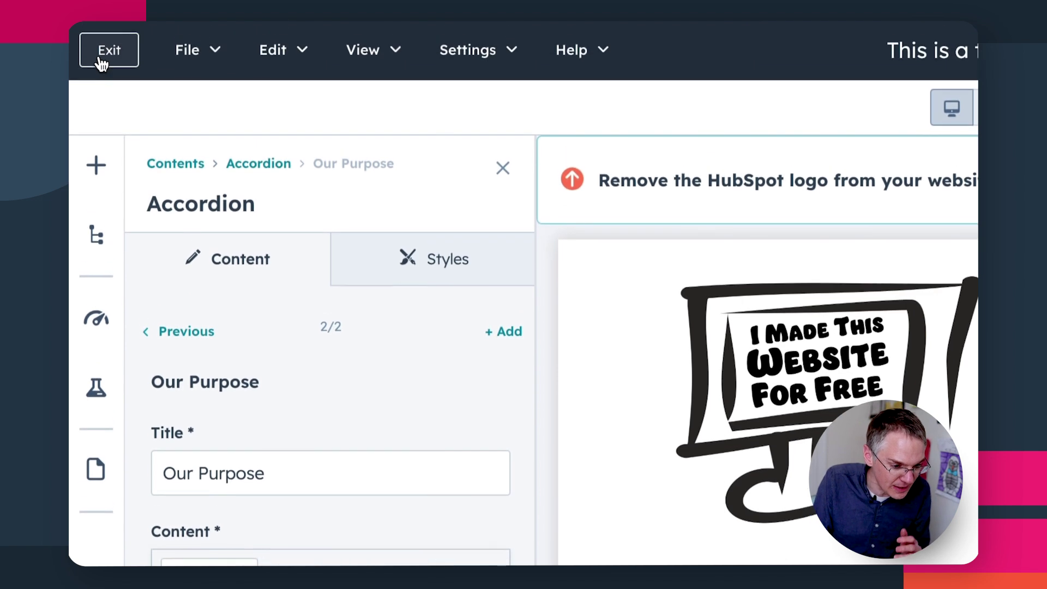
click(102, 64)
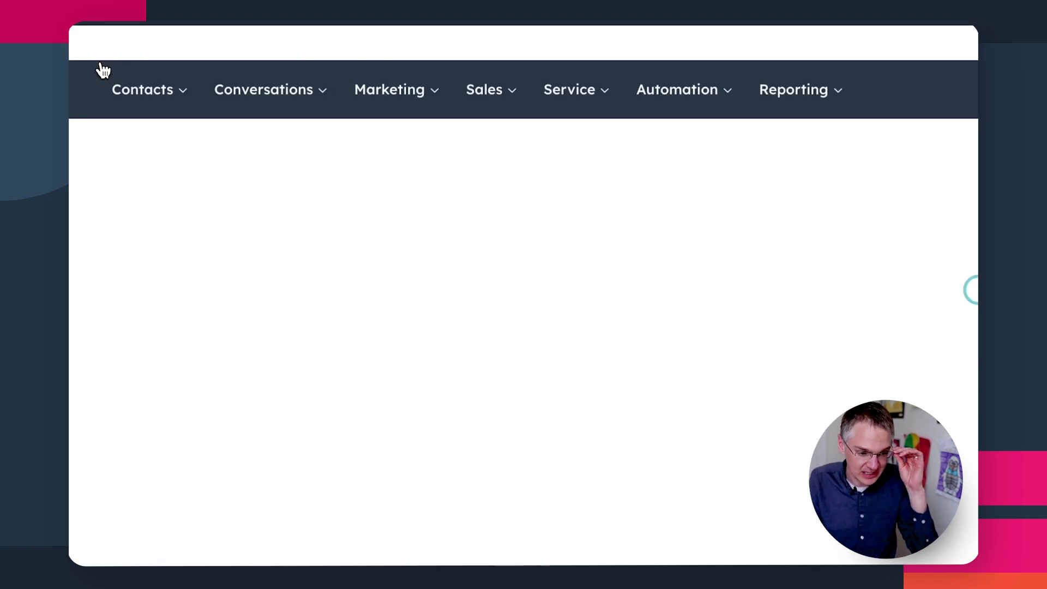
- Go to the Blog posts list under Marketing > Website
click(412, 101)
mouse_move(468, 280)
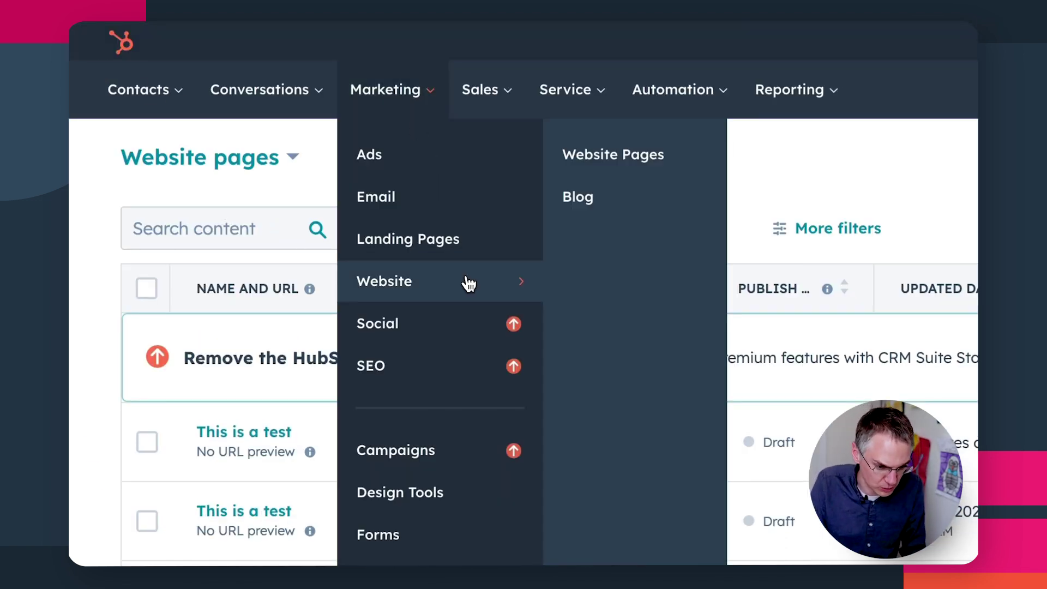
click(578, 198)
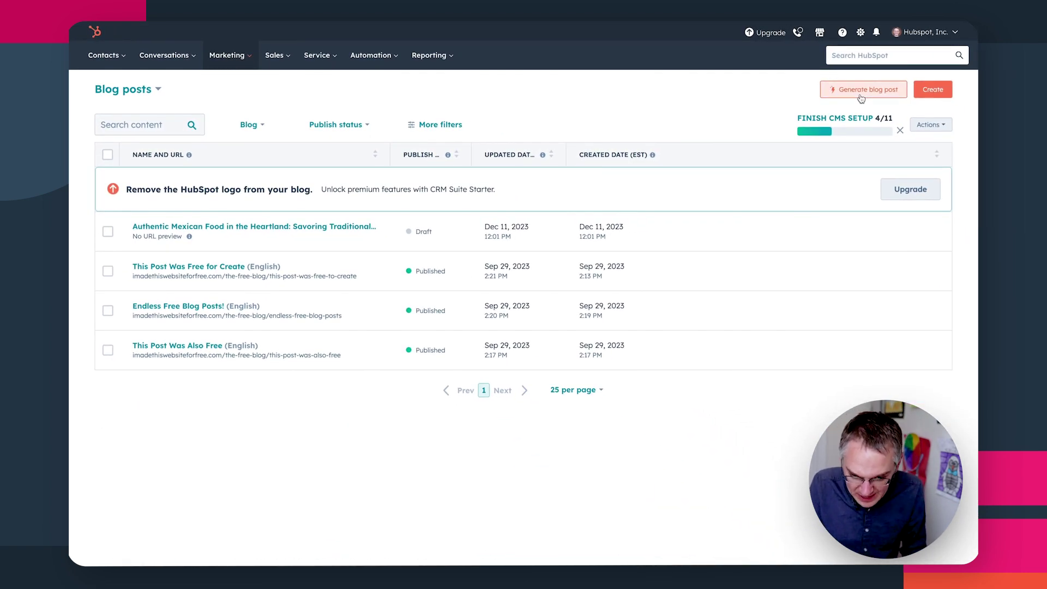
- Enter an AI blog idea and choose the title 'Tacos vs Pizza: The Ultimate Debate'
click(860, 98)
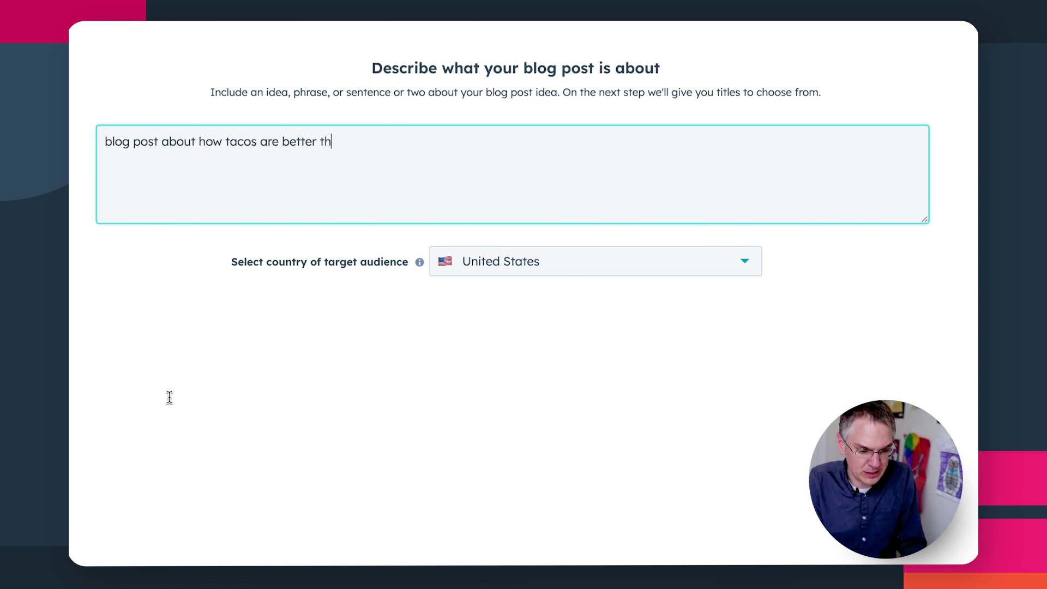
text(a)
key(Return)
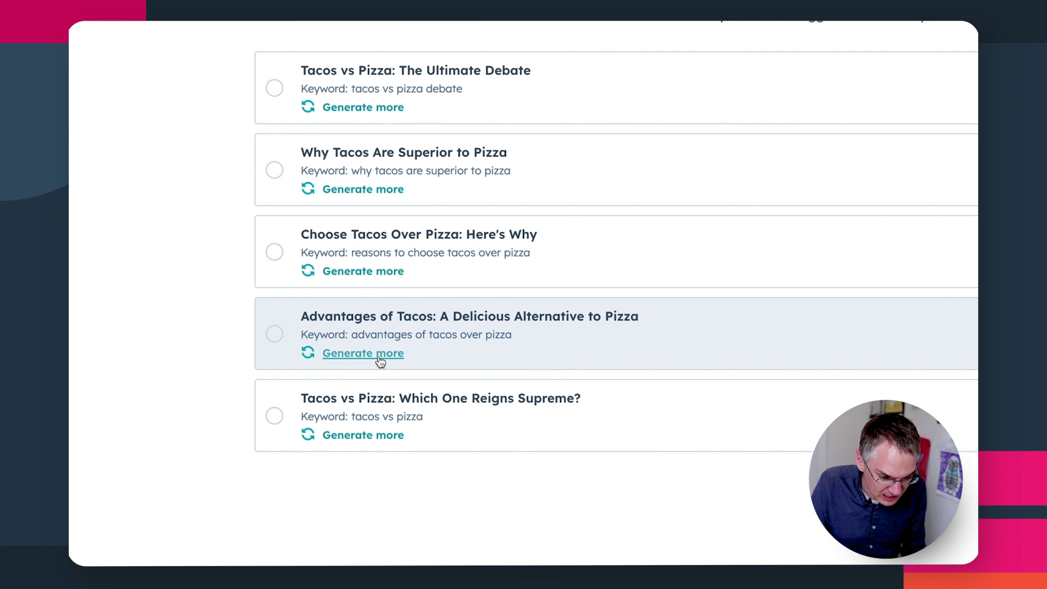
click(379, 354)
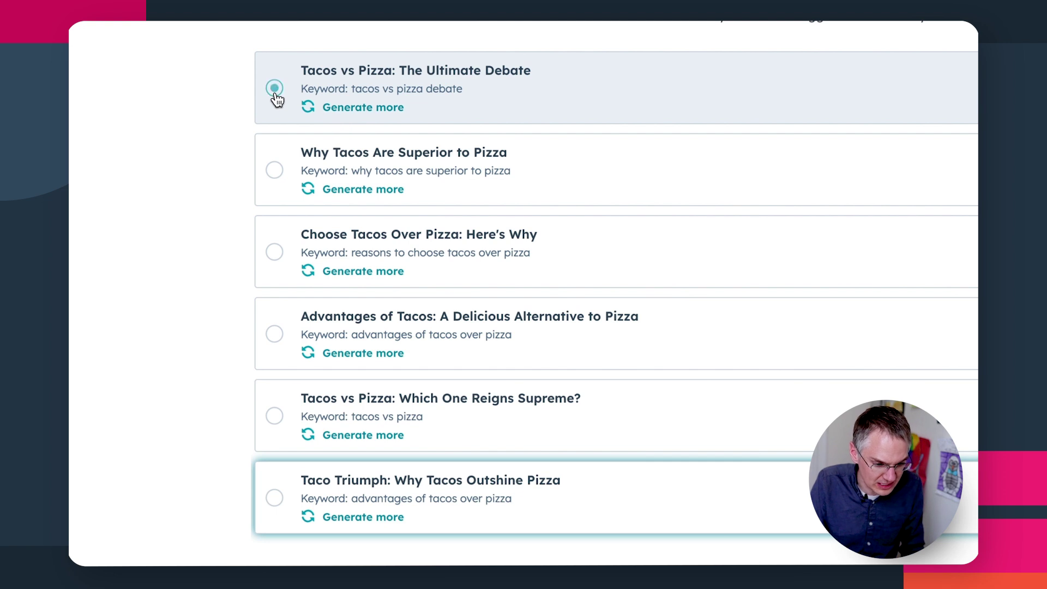
click(929, 556)
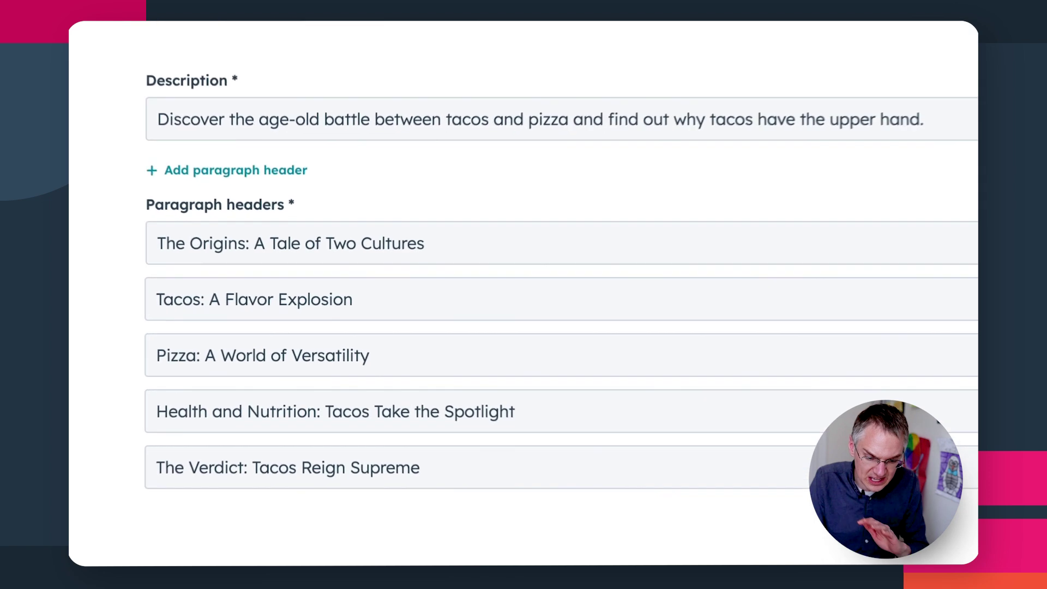
- Review the Tacos and Pizza outline headers and generate the full blog post
click(374, 297)
click(377, 357)
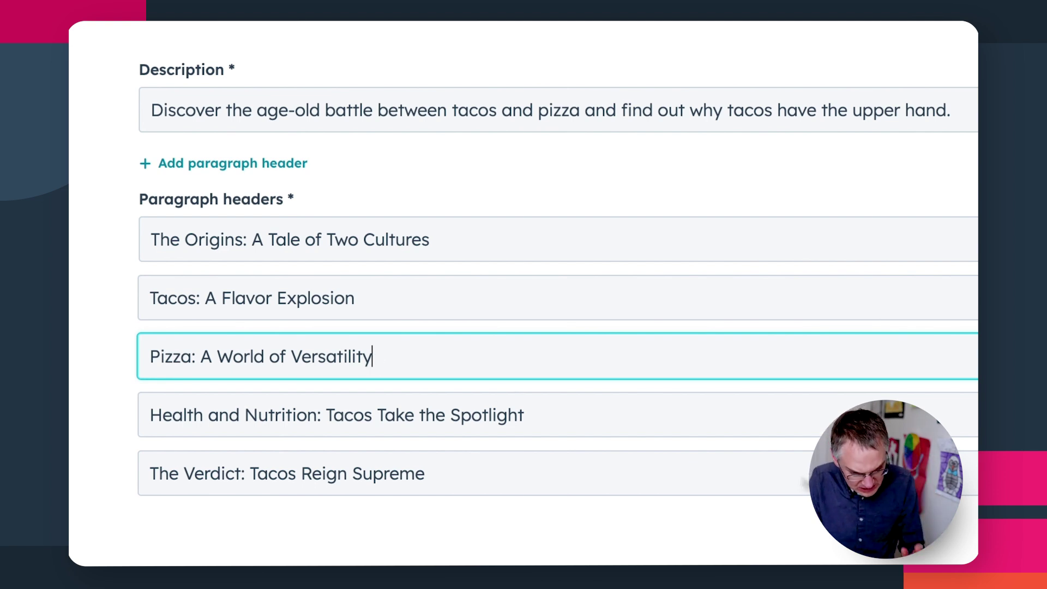
click(888, 556)
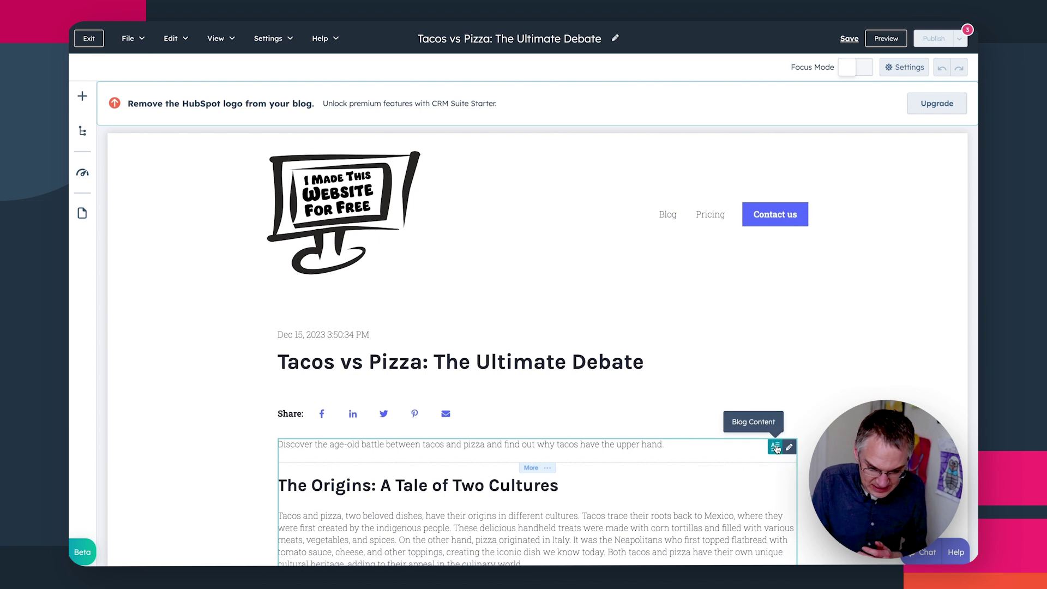
- Scroll through the generated post to 'The Verdict: Tacos Reign Supreme' and back up
scroll(777, 449, down, 10)
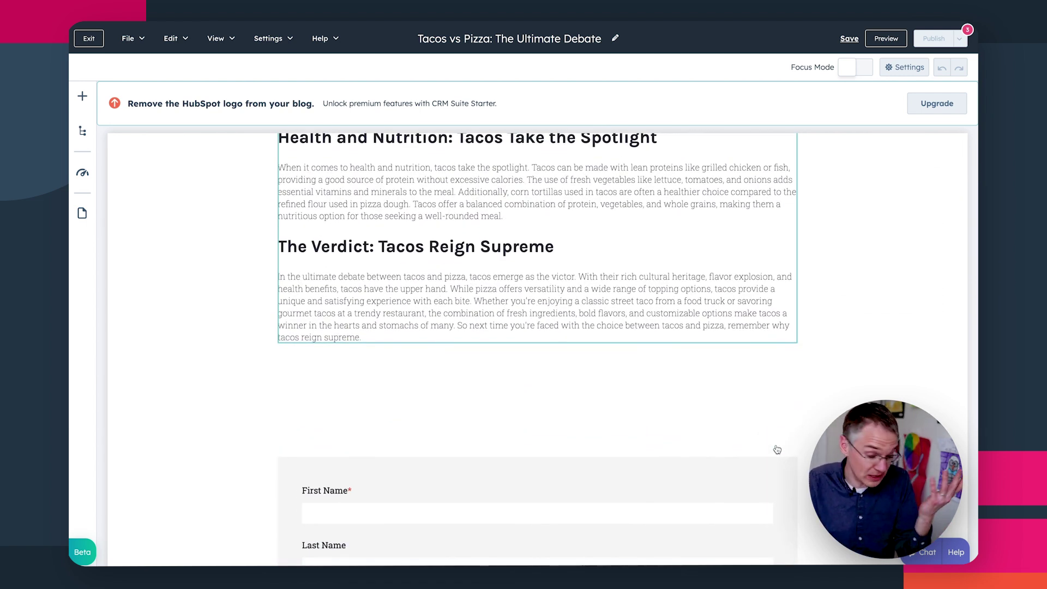
scroll(777, 448, up, 8)
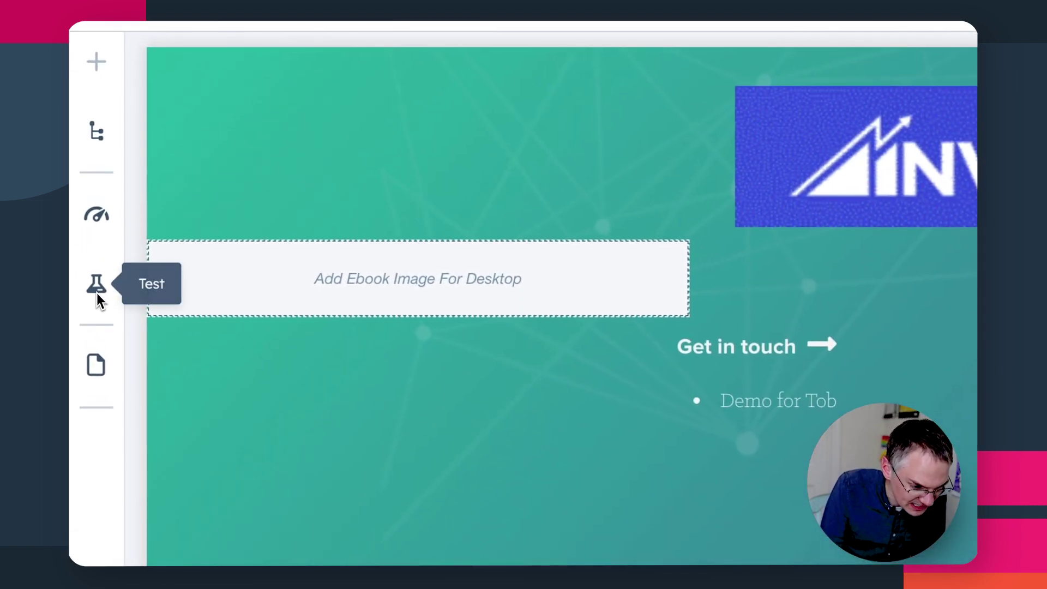
- Run an A/B test on the Convene page with a variation named Convene (B)
click(97, 295)
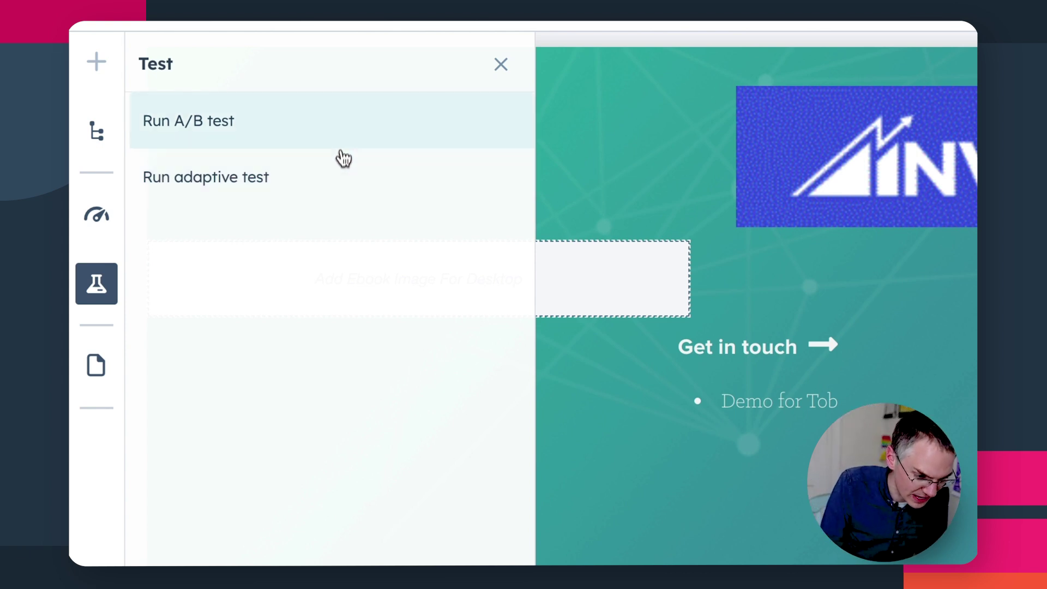
click(344, 133)
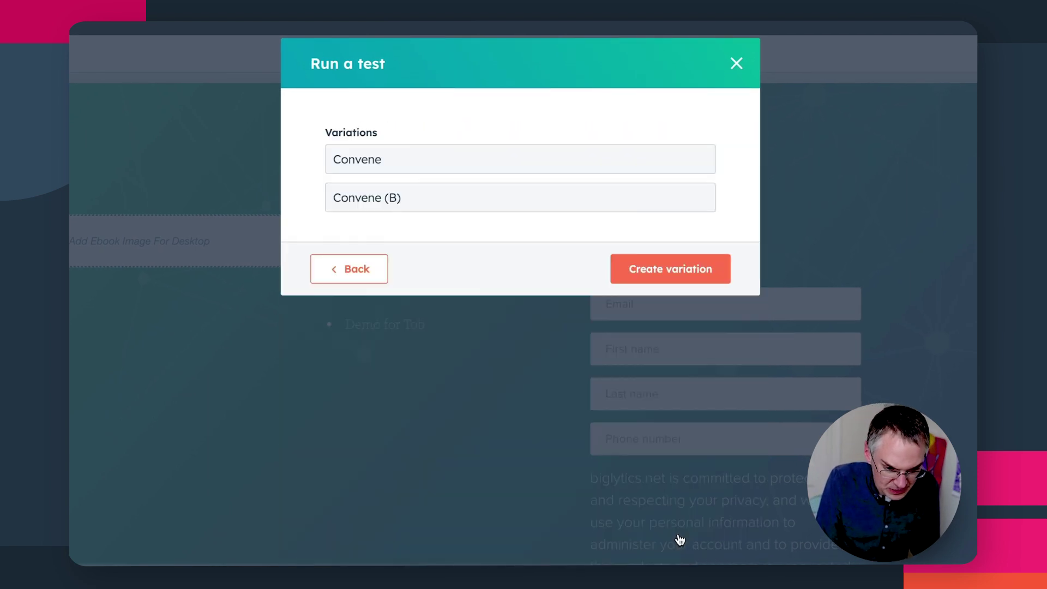
click(385, 197)
click(647, 275)
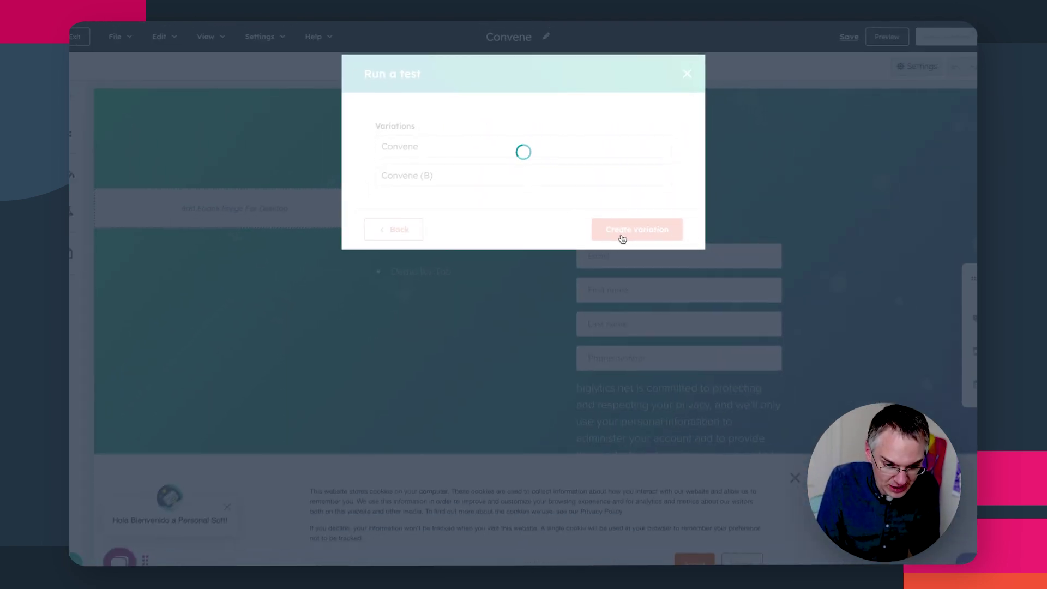